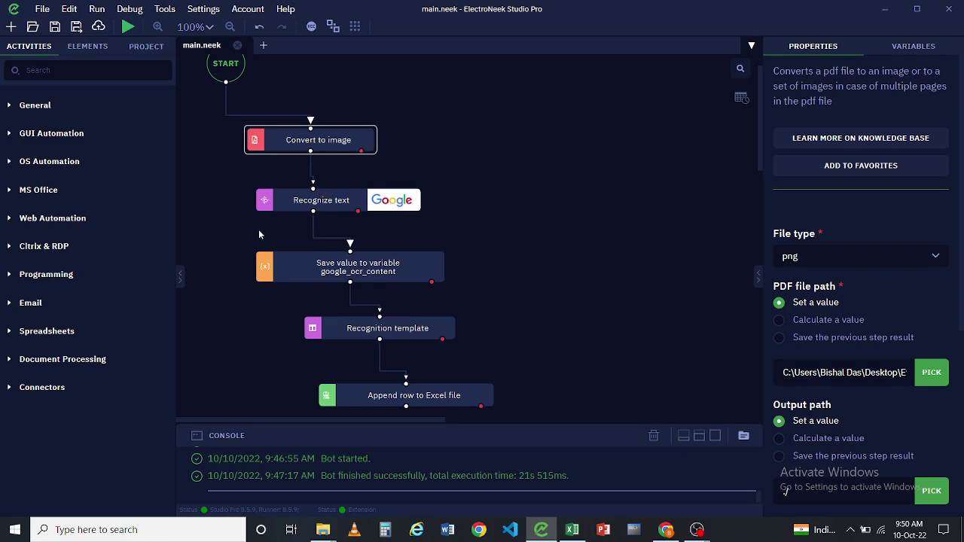
Step: Examine the available OCR engine activities and the variables, including the step that saves the value to google_ocr_content
click(86, 360)
click(79, 389)
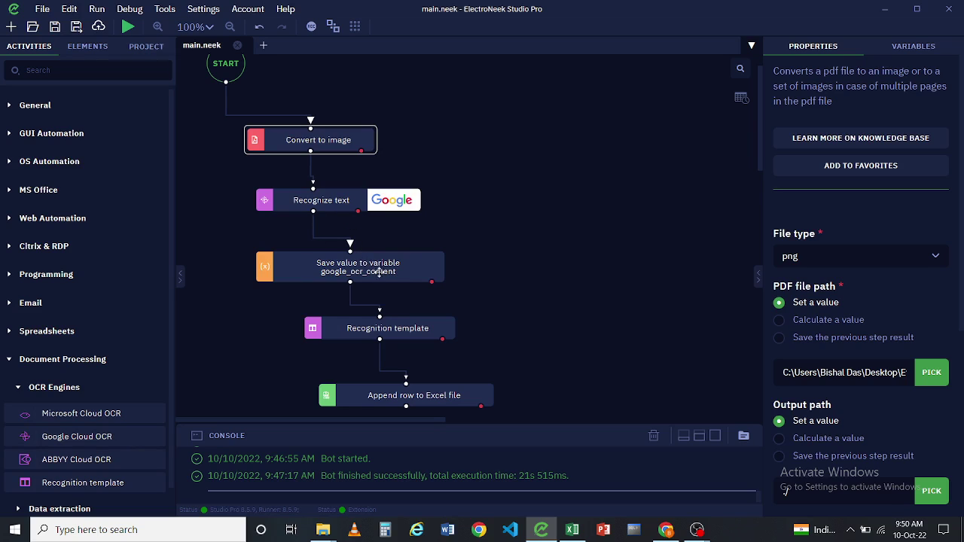
click(910, 50)
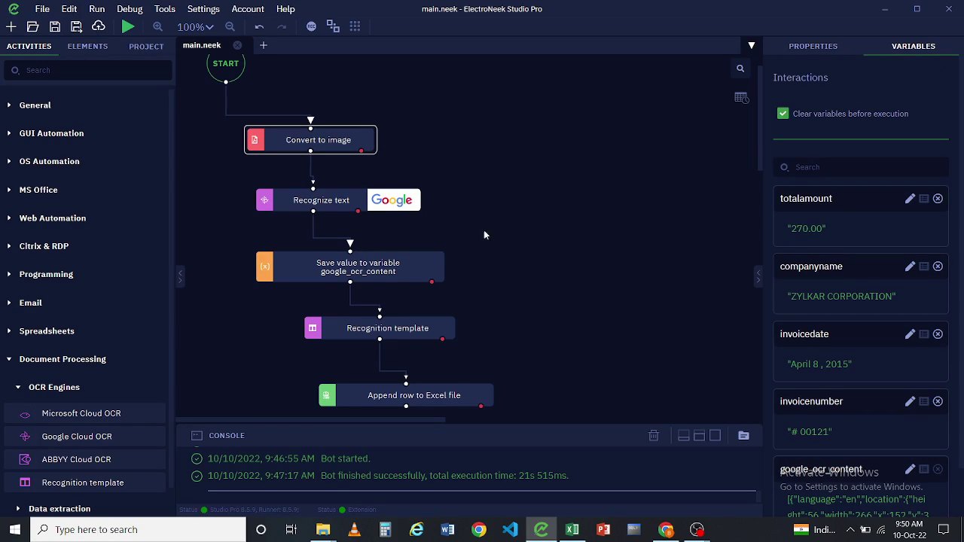
click(408, 262)
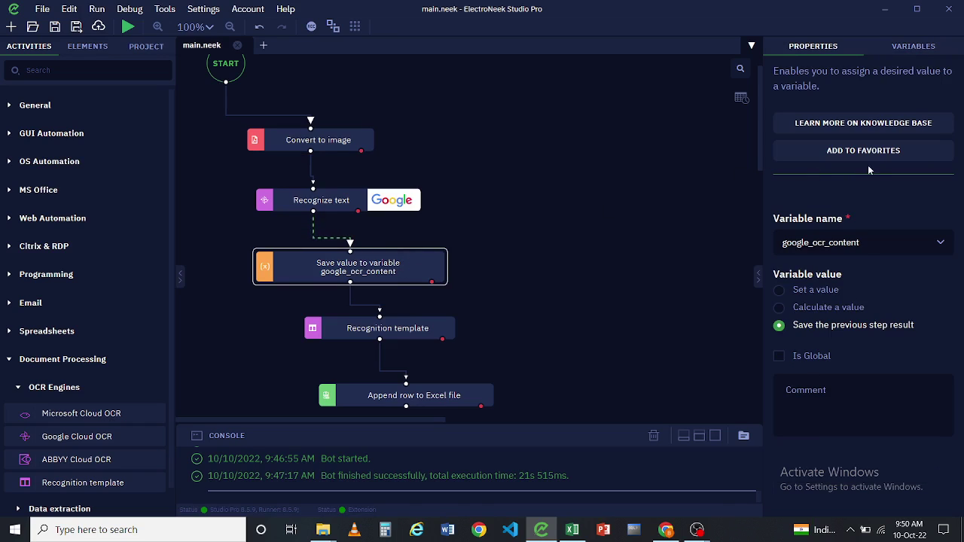
mouse_move(851, 242)
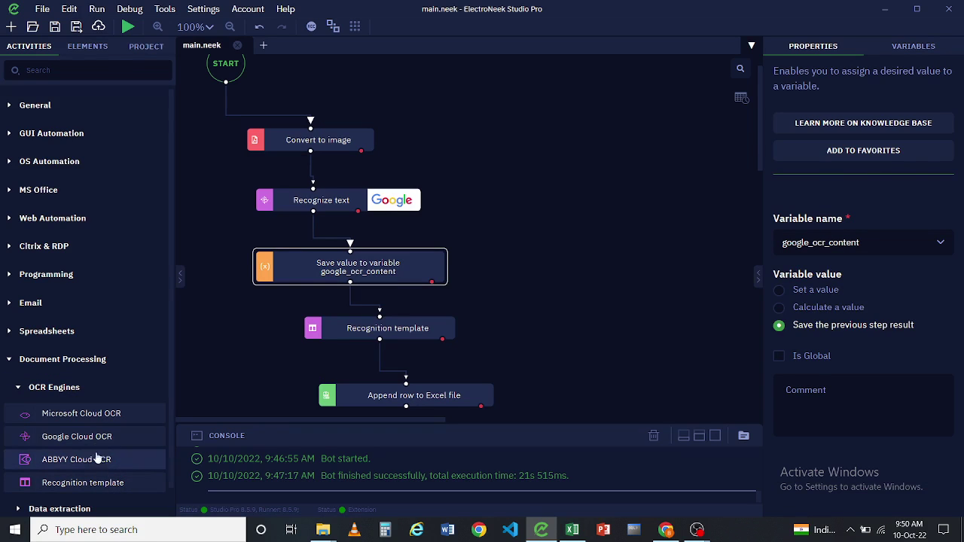
Step: Examine the Recognition template step's OCR data source, template image and area variables
mouse_move(104, 486)
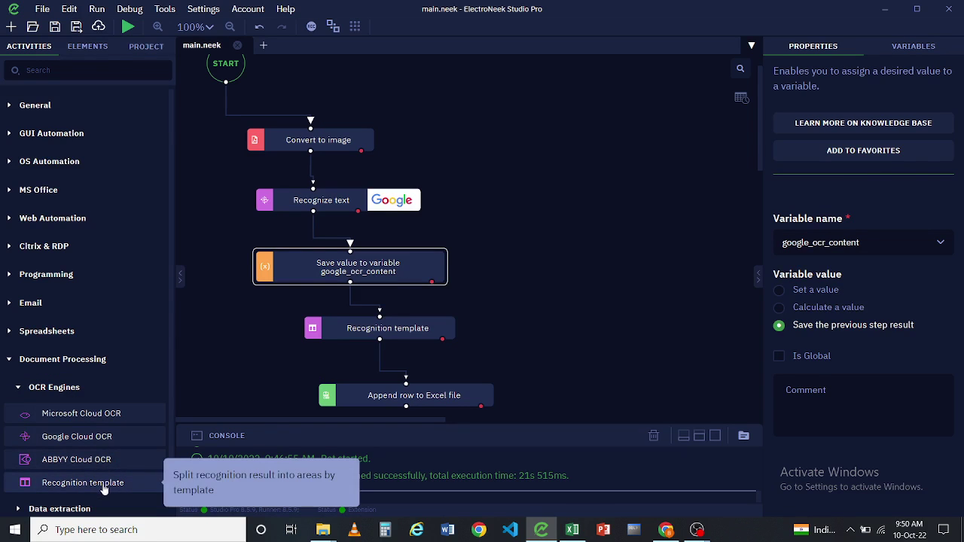
click(388, 331)
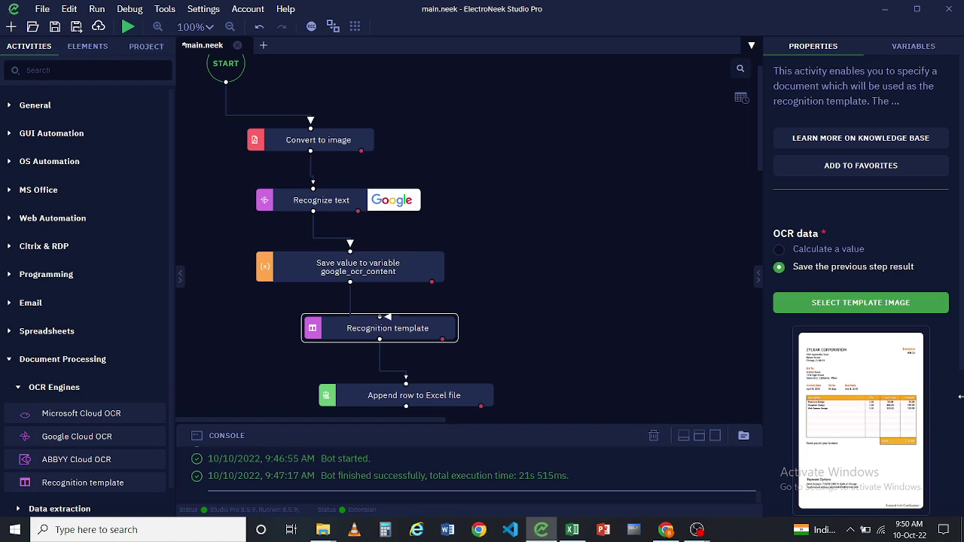
scroll(961, 390, down, 3)
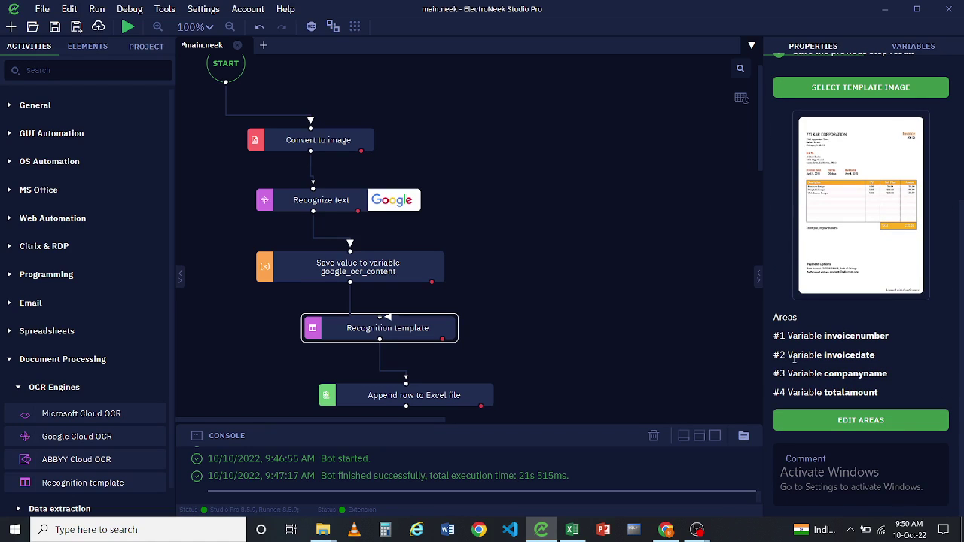
scroll(791, 359, up, 3)
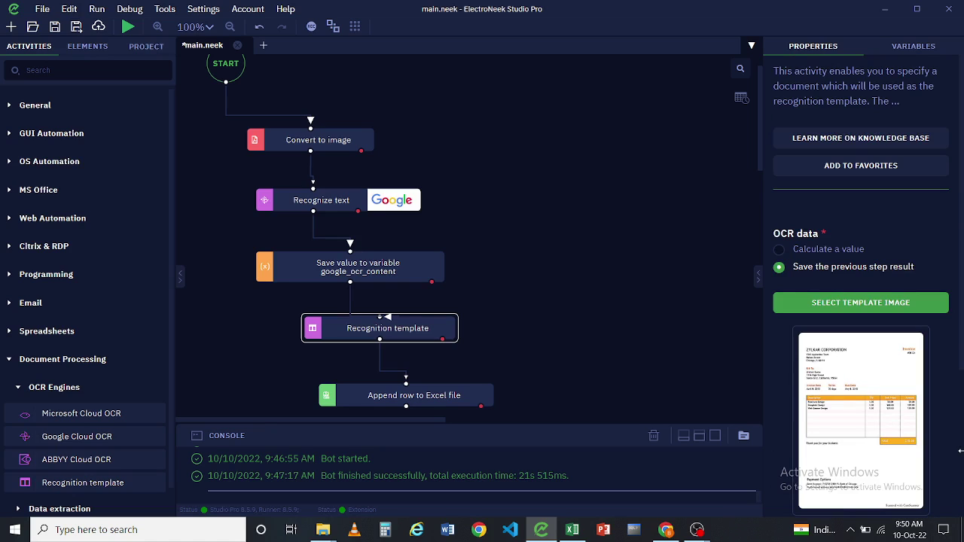
scroll(954, 431, down, 1)
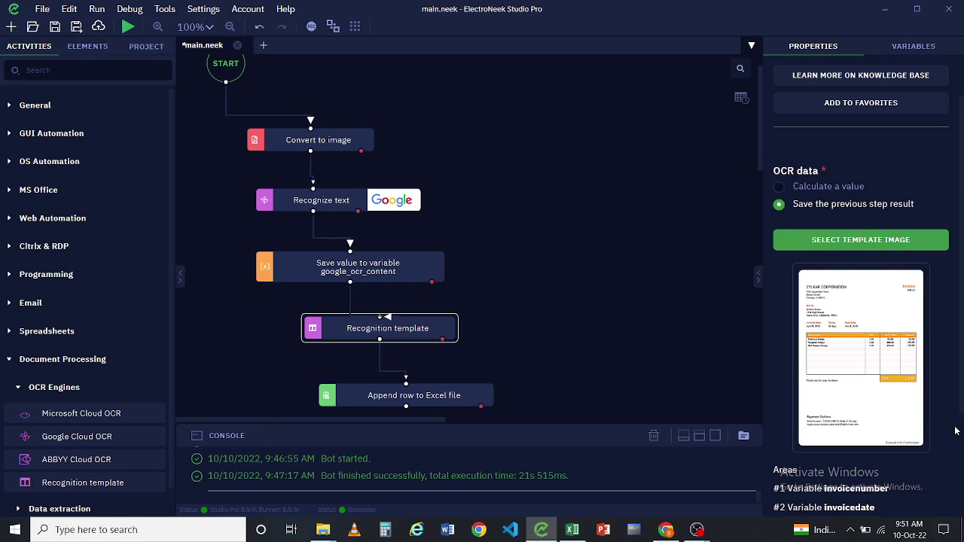
scroll(955, 431, down, 2)
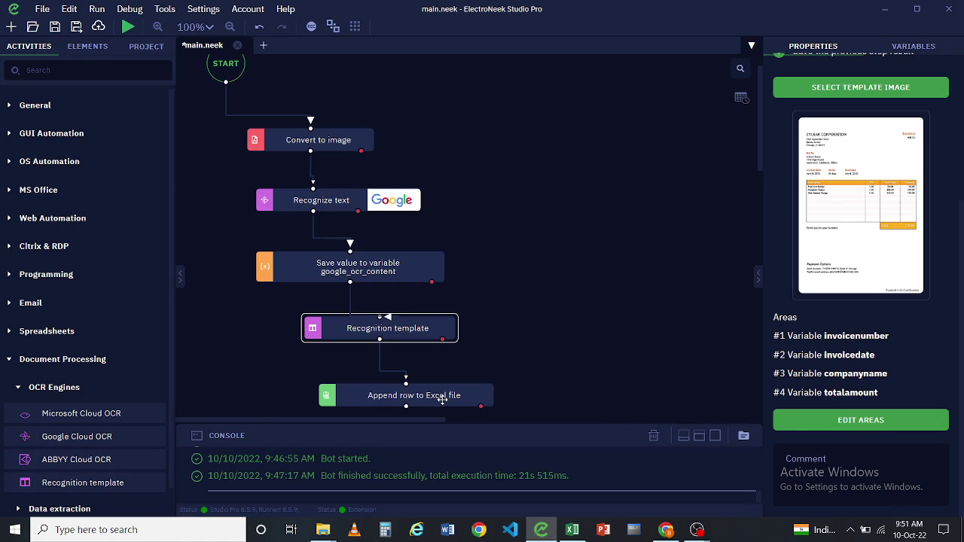
Step: List the MS Excel activities and examine the file path and row expression of the Append row to Excel file step
click(49, 196)
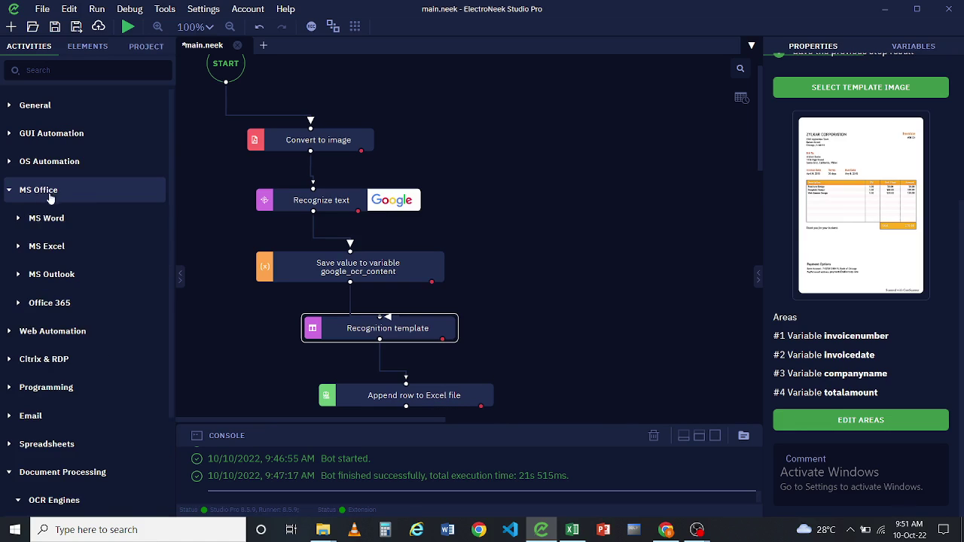
click(60, 247)
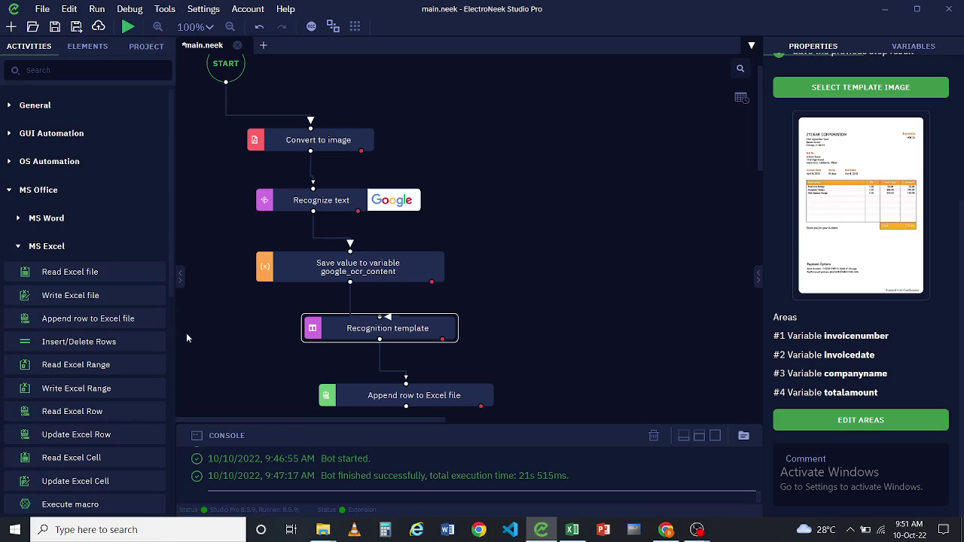
click(402, 398)
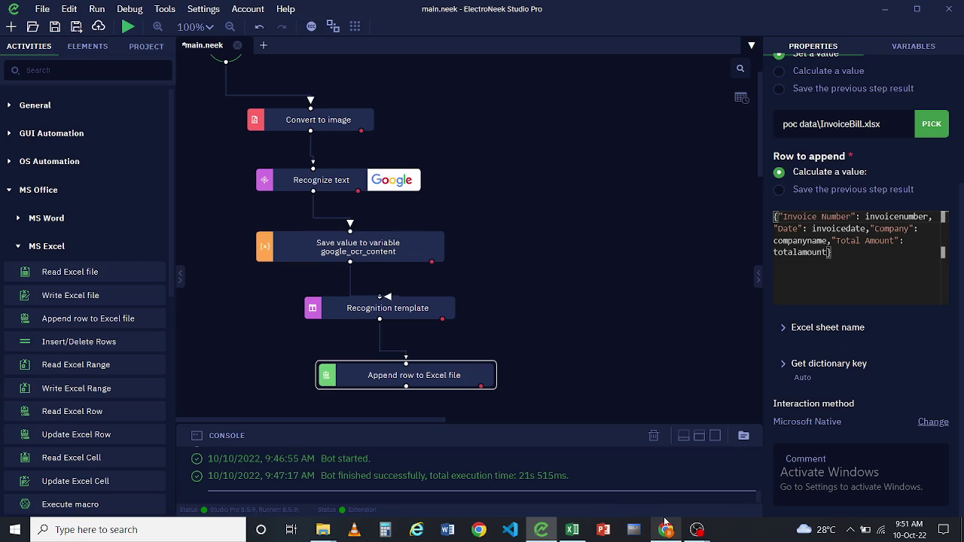
Step: Switch to the ElectroNeek orchestrator in Chrome and check the status of the approved bot runners
mouse_move(666, 527)
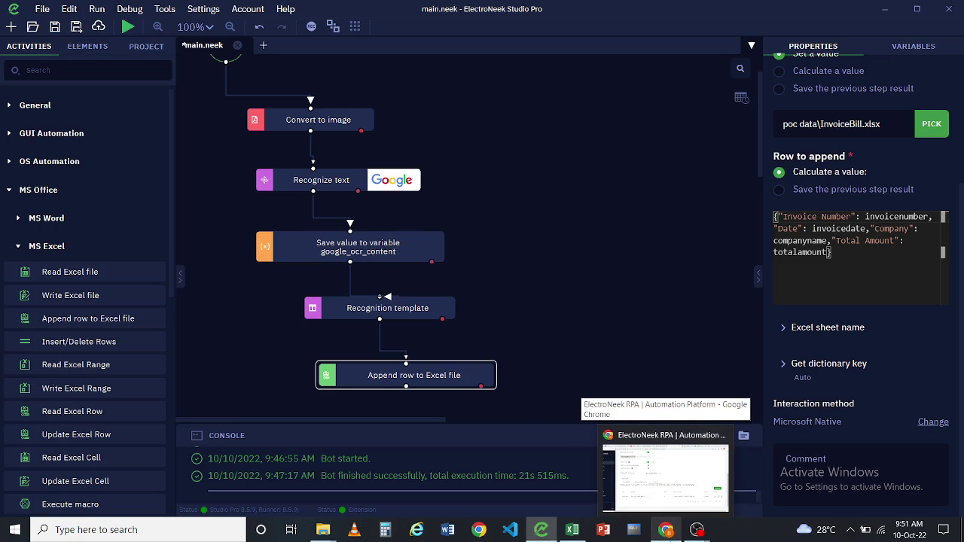
click(669, 531)
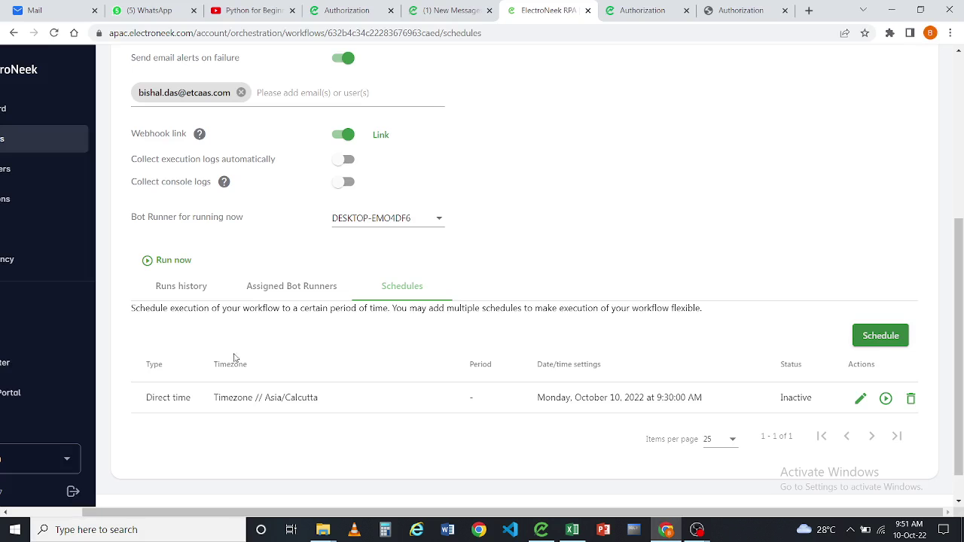
drag(355, 509, 284, 510)
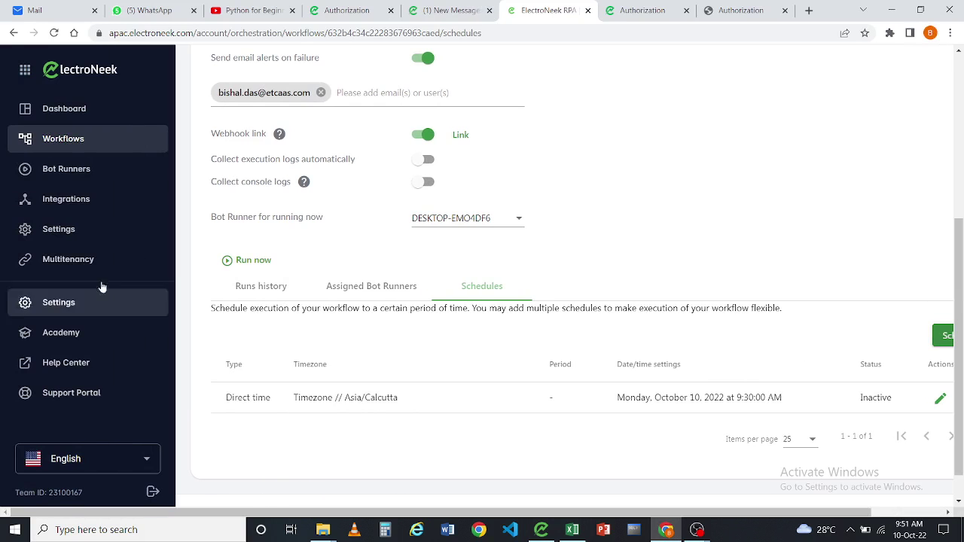
click(74, 168)
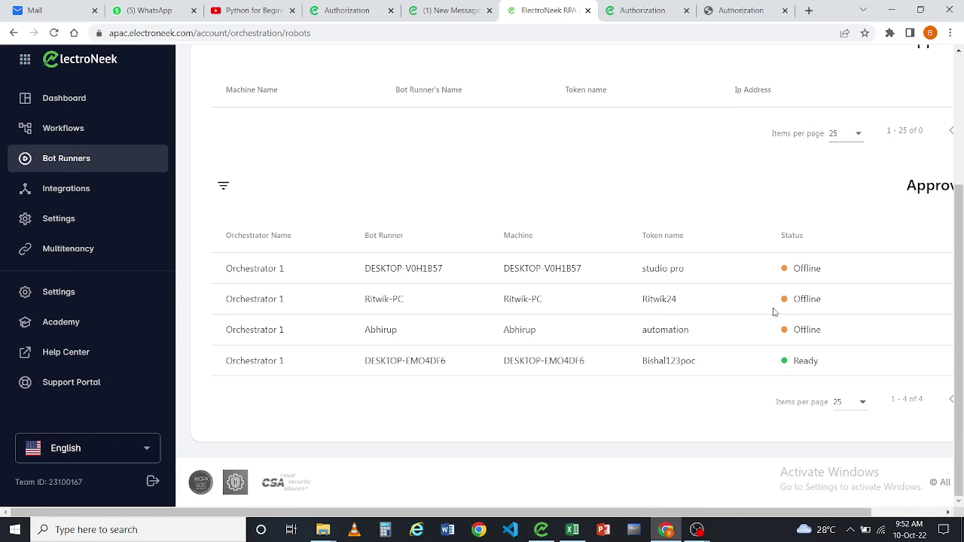
drag(666, 513, 737, 513)
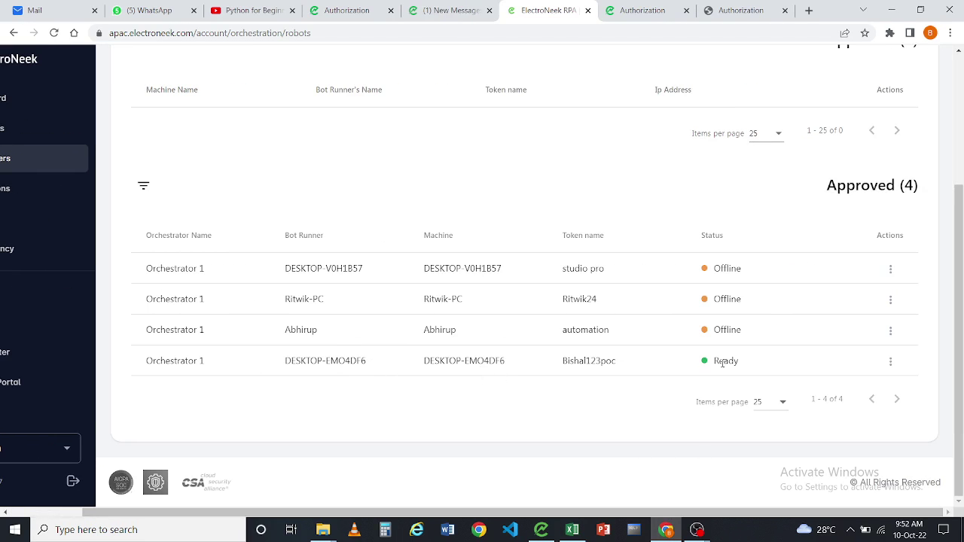
drag(540, 513, 460, 513)
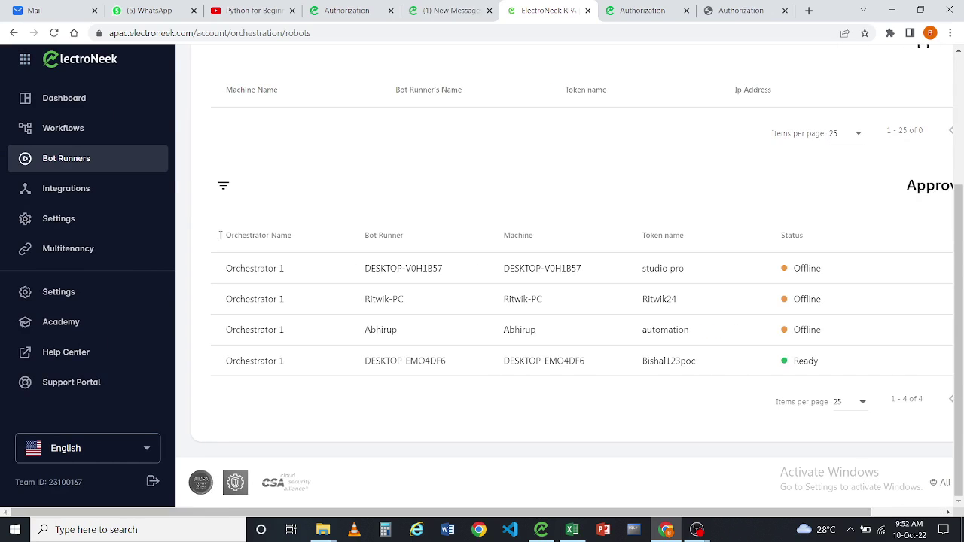
Step: Open the schedules of the TEST workflow from the orchestrator's workflow list
click(132, 135)
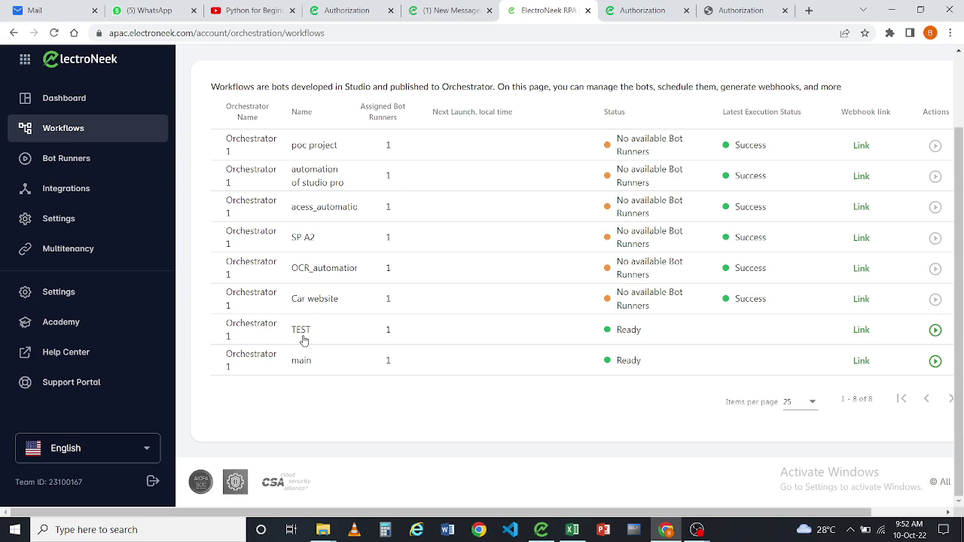
drag(470, 513, 542, 513)
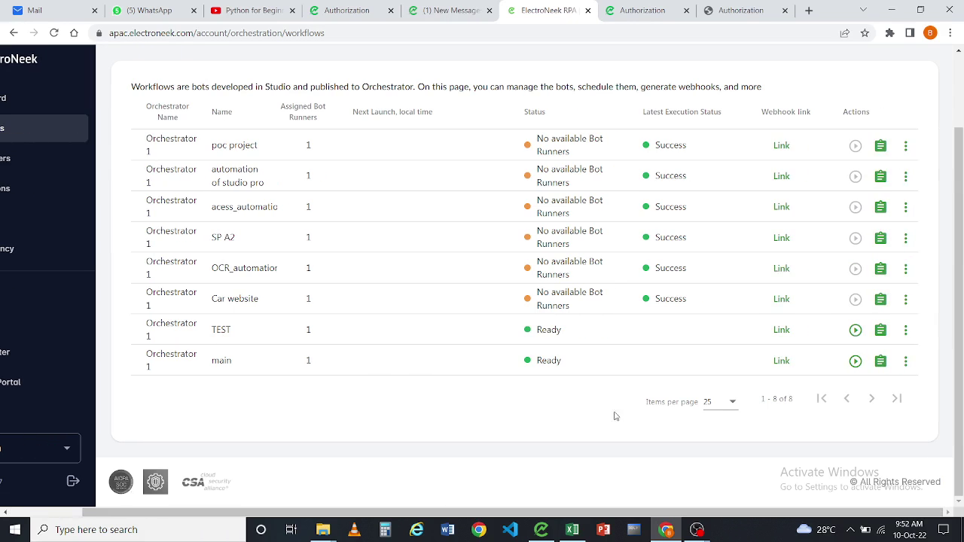
click(906, 331)
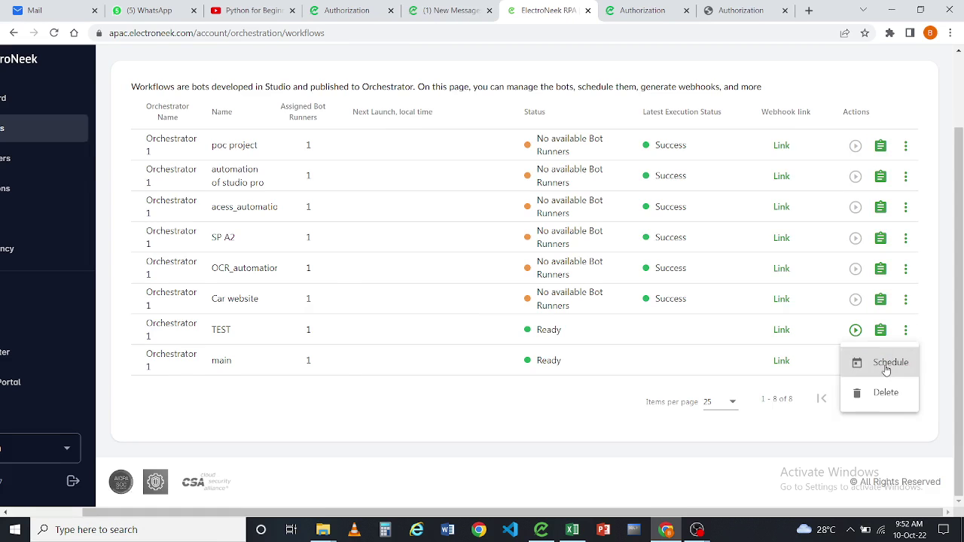
click(887, 364)
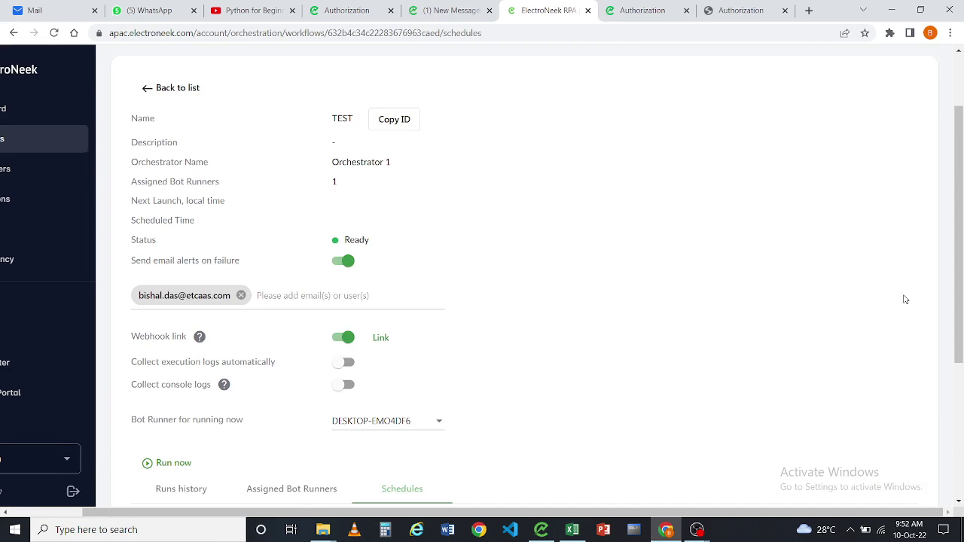
scroll(904, 316, down, 2)
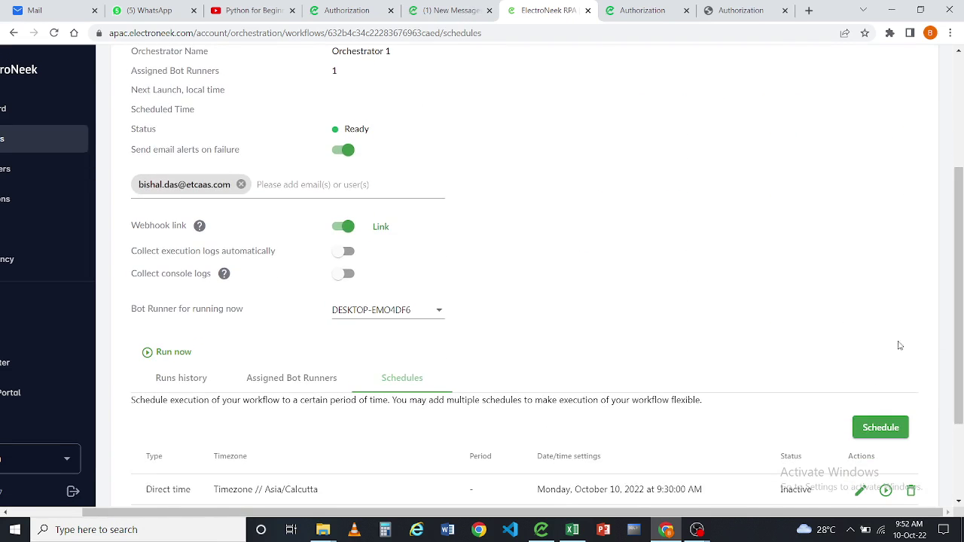
drag(961, 414, 962, 488)
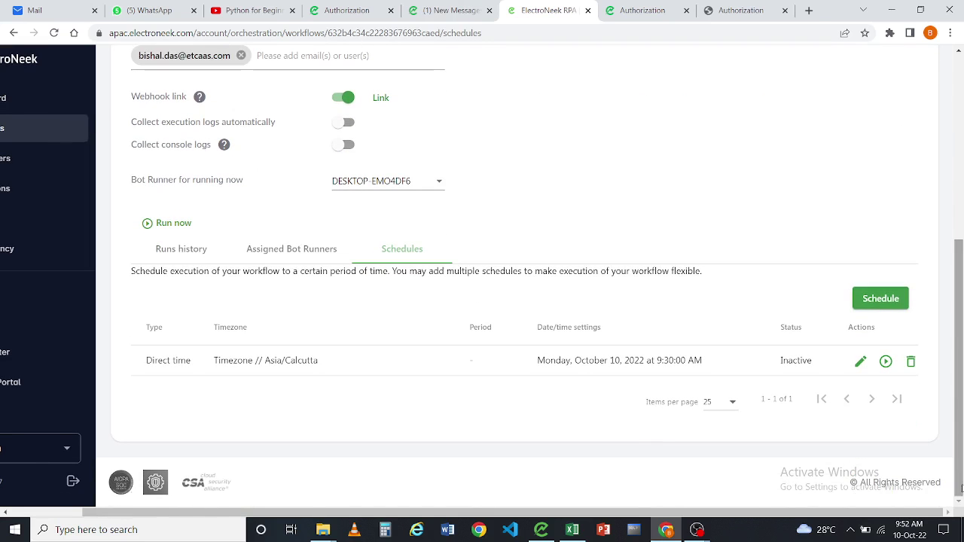
Step: Start a new one-time run schedule for the TEST workflow and set its date to 10/10/2022
click(877, 301)
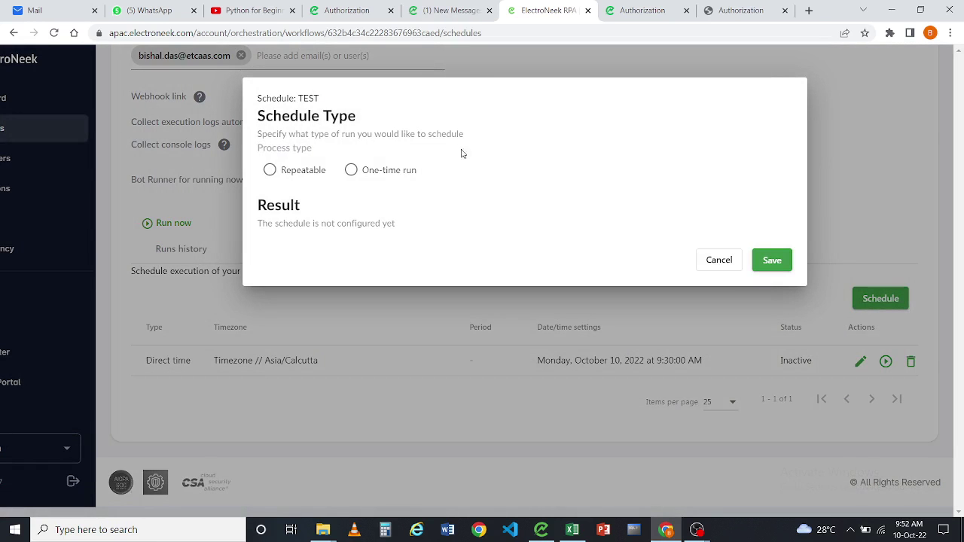
click(389, 170)
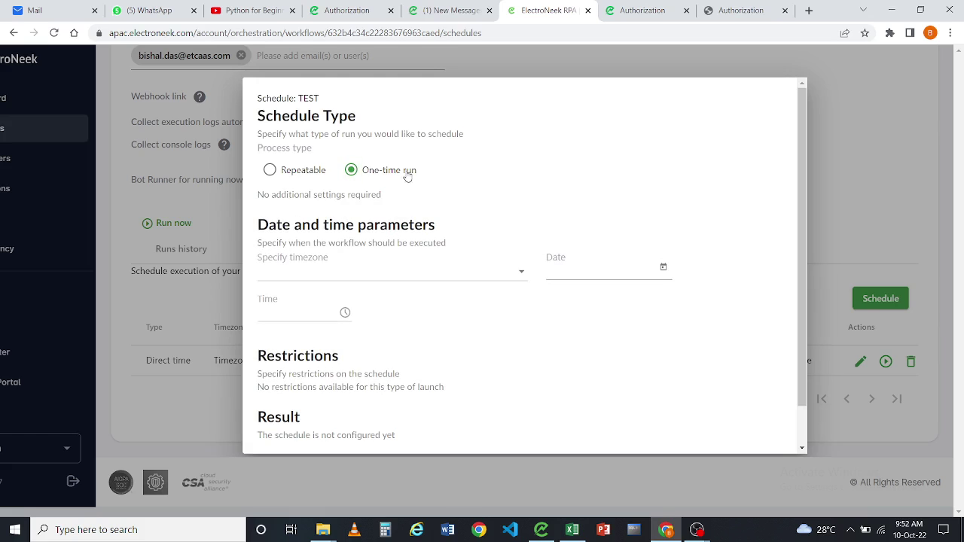
click(663, 267)
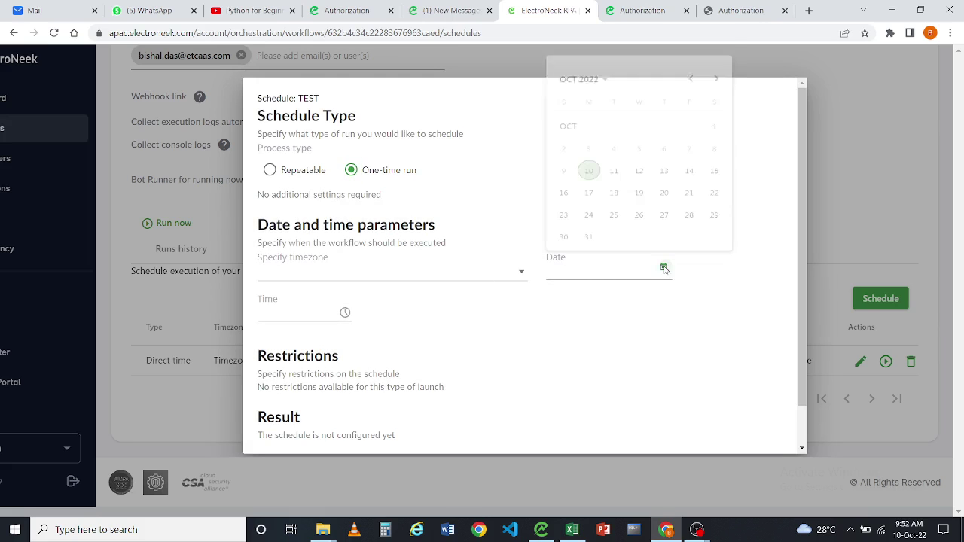
click(589, 170)
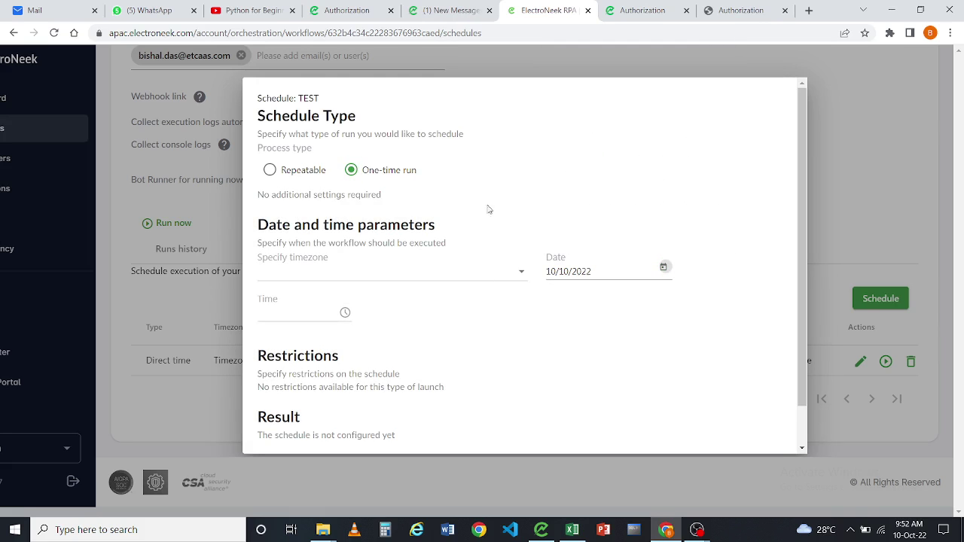
Step: Set the one-time run's time to 9:53 AM and save the schedule
click(346, 313)
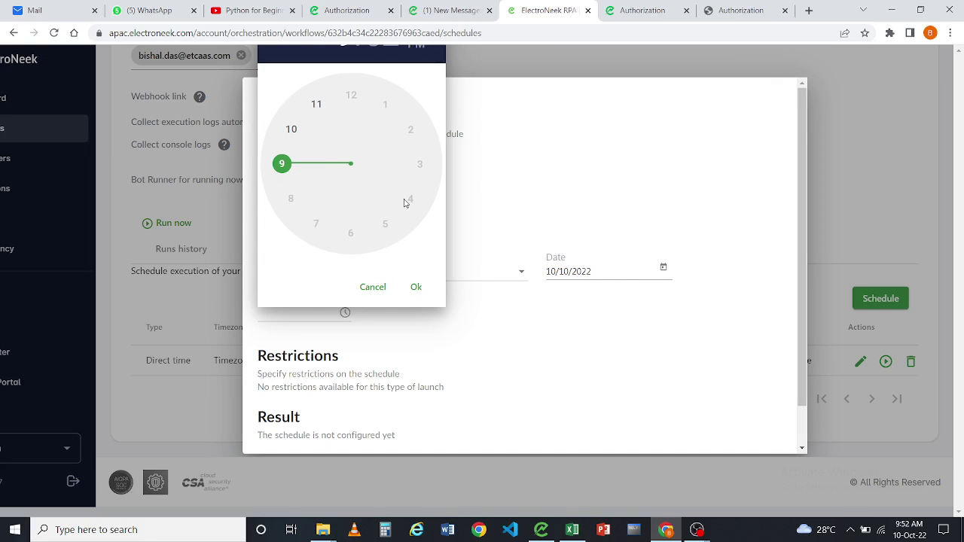
click(374, 45)
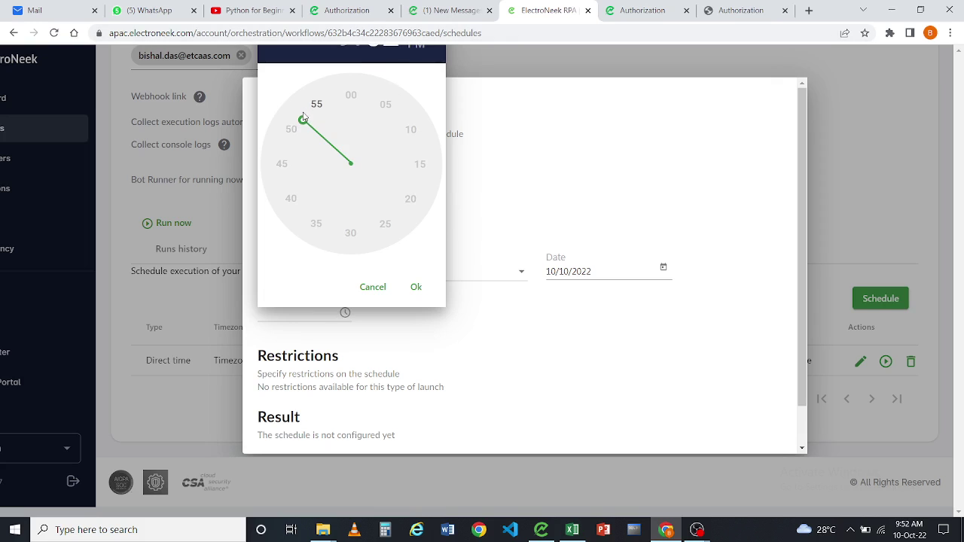
drag(302, 118, 313, 111)
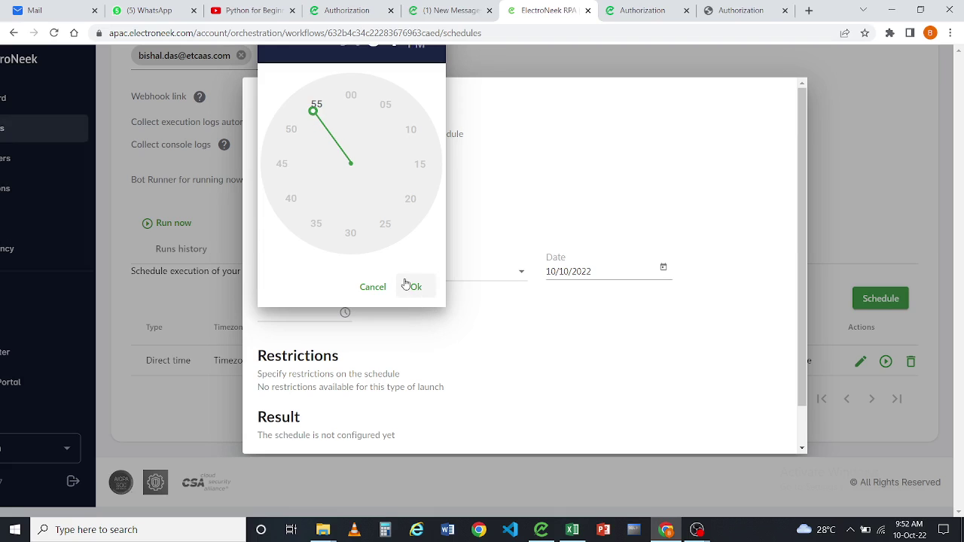
click(308, 115)
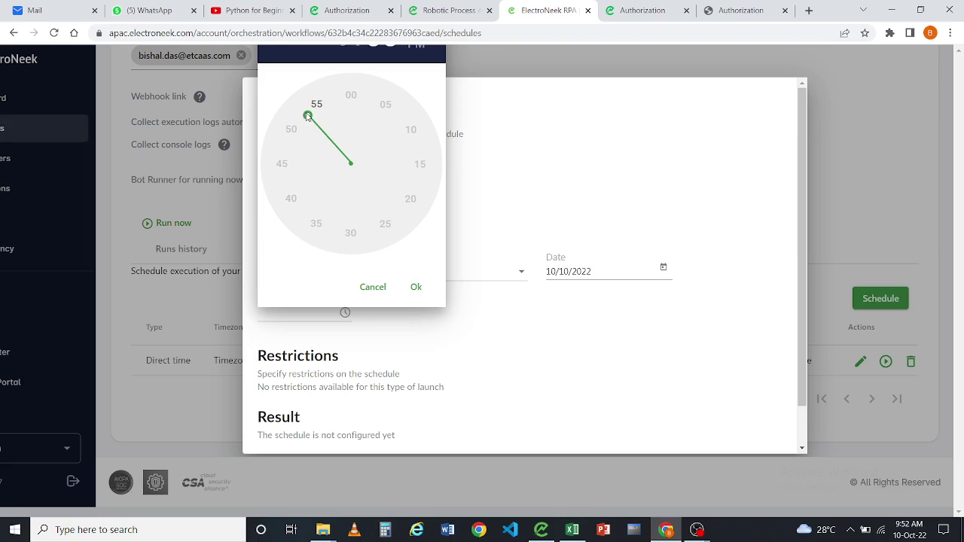
click(416, 286)
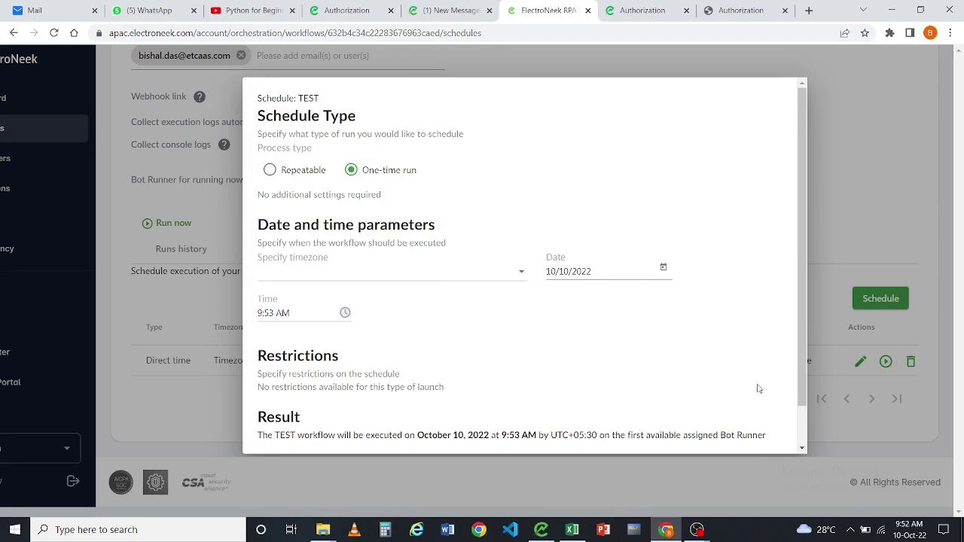
scroll(783, 399, down, 2)
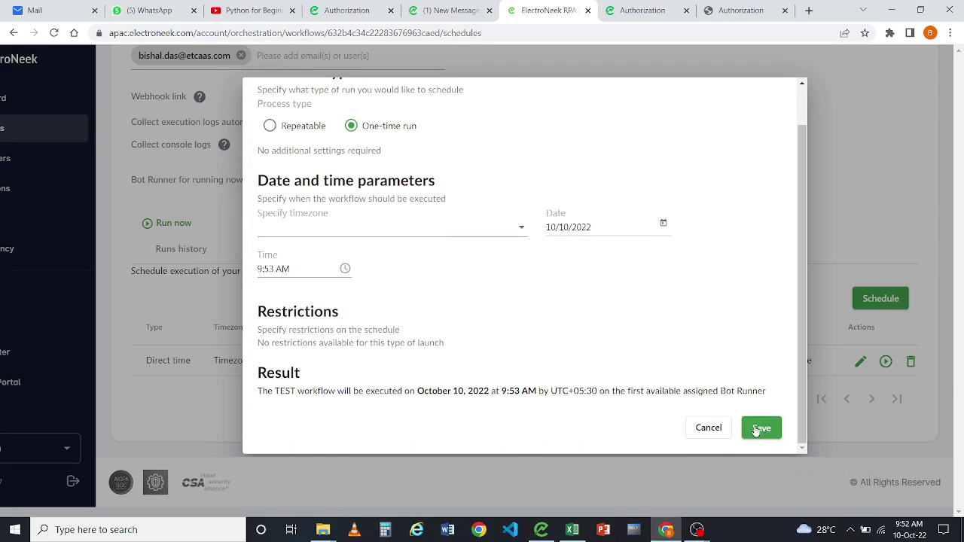
click(759, 429)
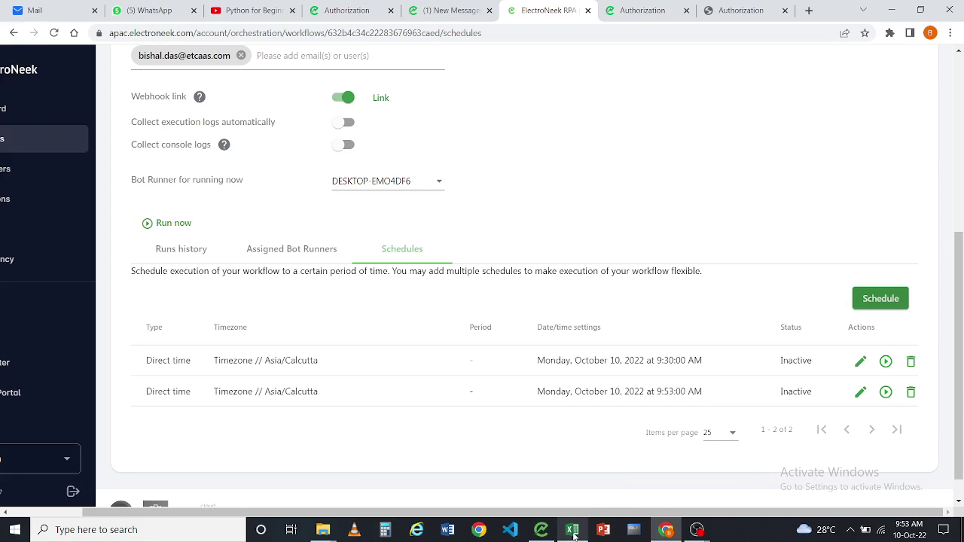
Step: Switch to ElectroNeek Studio Pro and on to the InvoiceBill workbook in Excel to check the appended invoice row
click(543, 531)
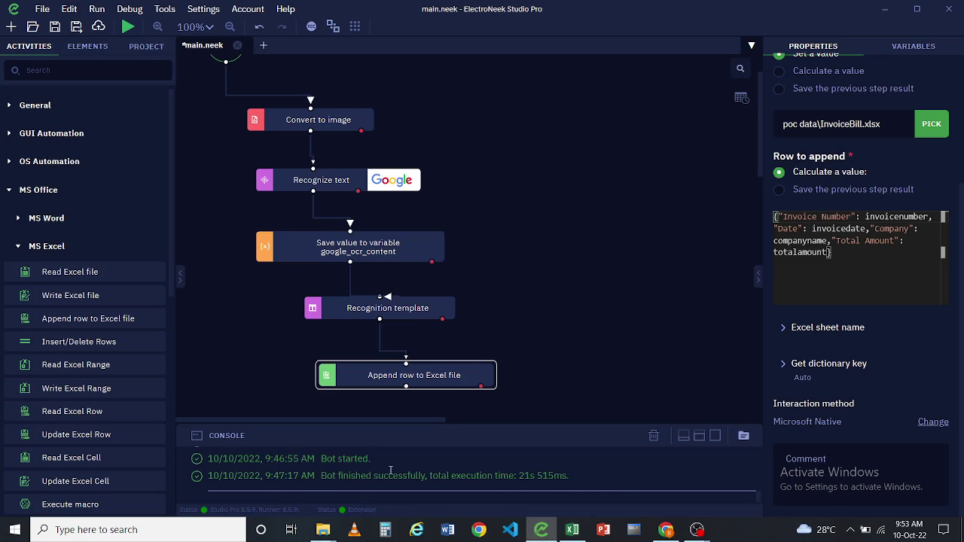
click(562, 527)
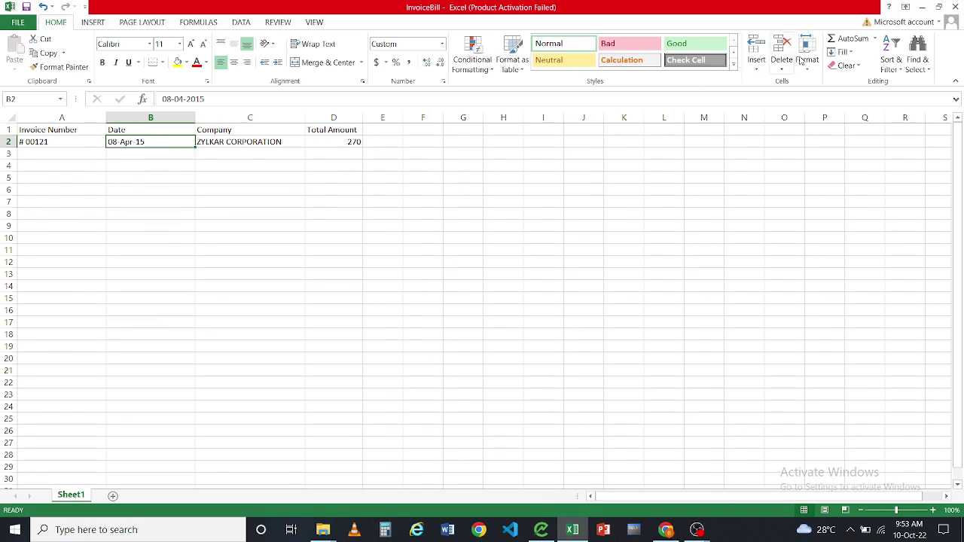
mouse_move(702, 533)
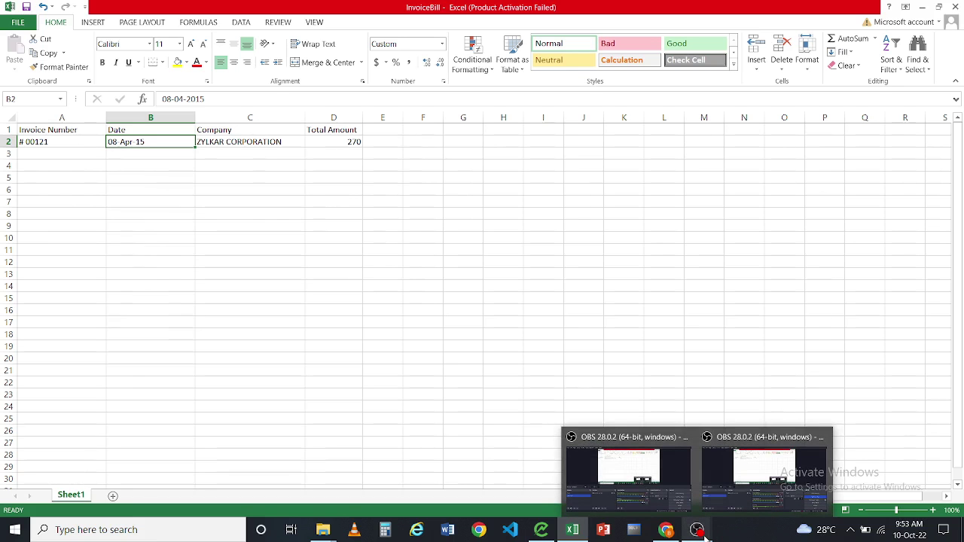
click(753, 488)
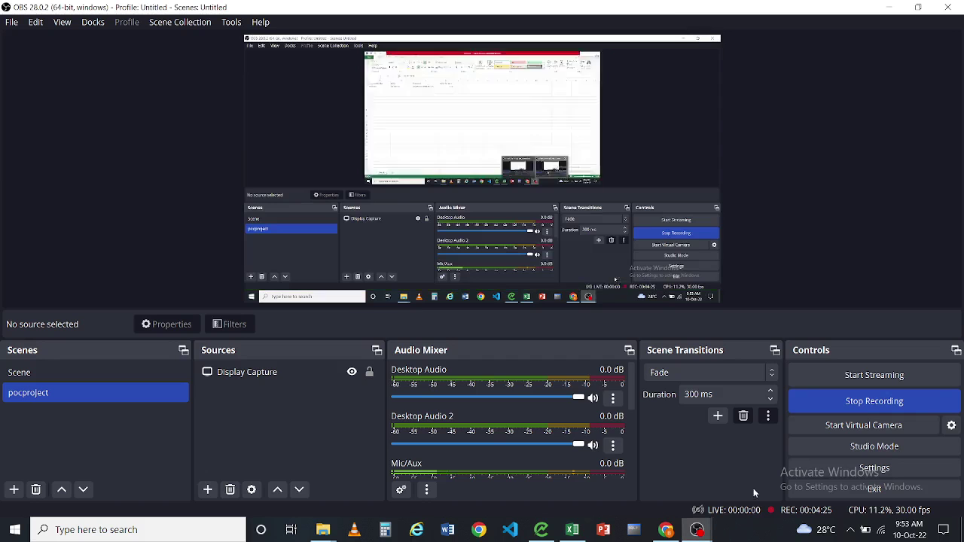